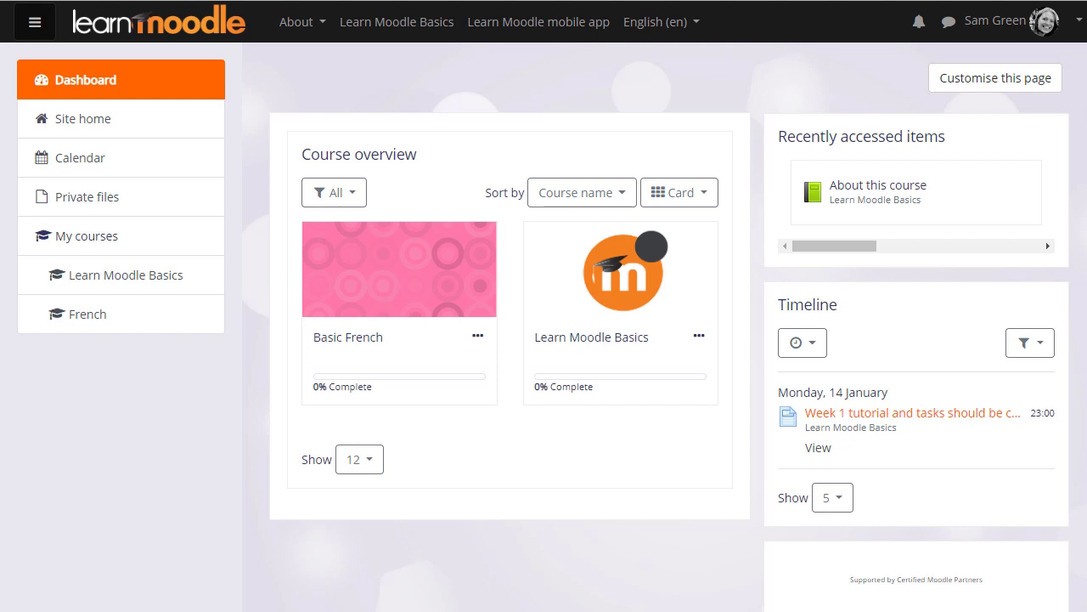
Step: Glance at the user account menu, then close it again
click(1075, 28)
key(Escape)
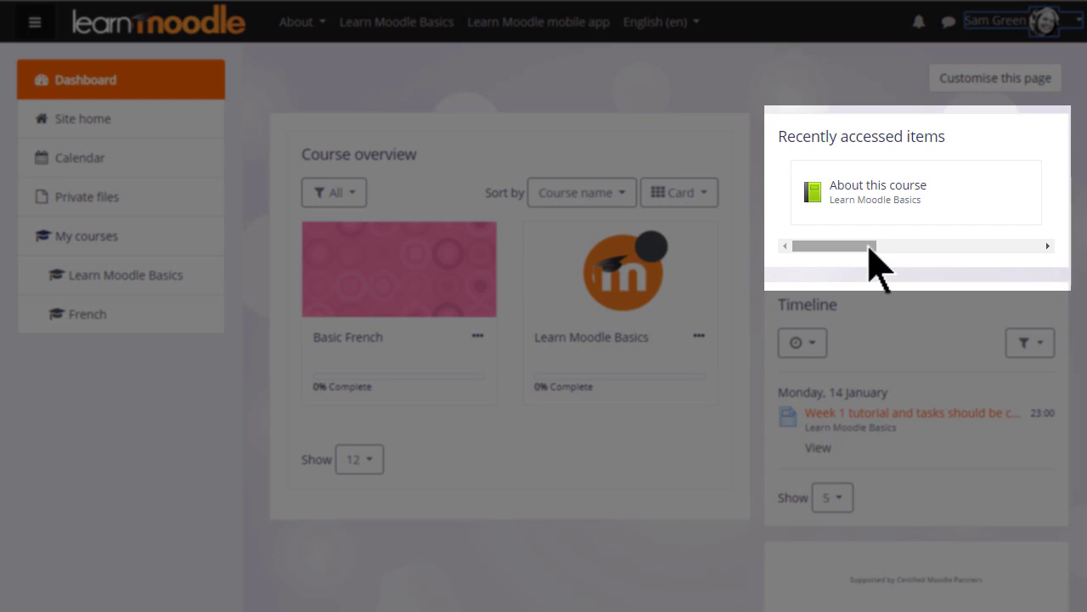
drag(869, 246, 952, 263)
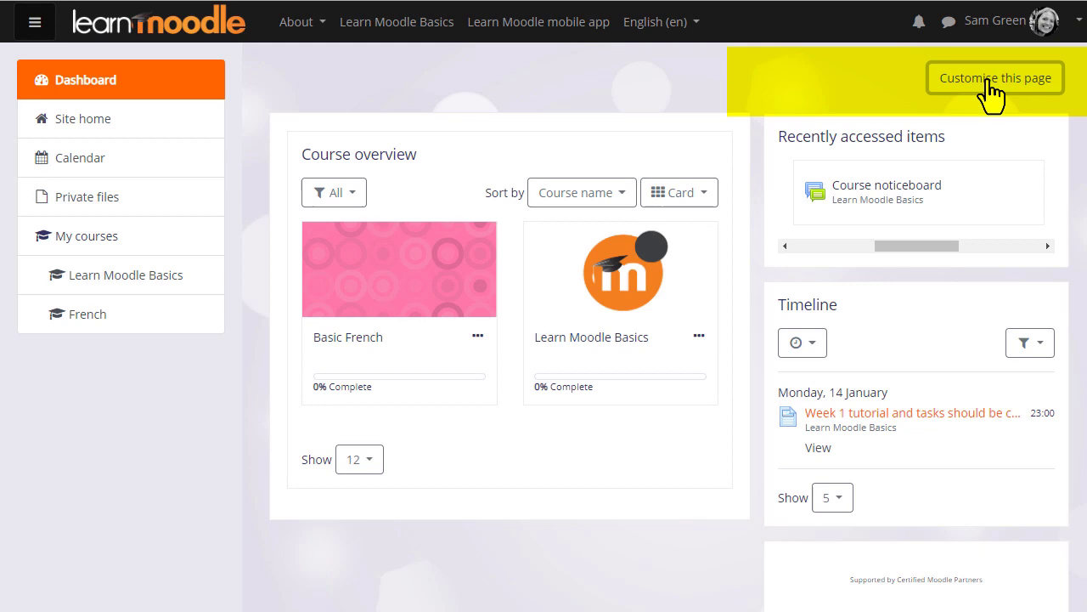
Step: In editing mode, move Recently accessed items above Course overview and view addable blocks
click(990, 83)
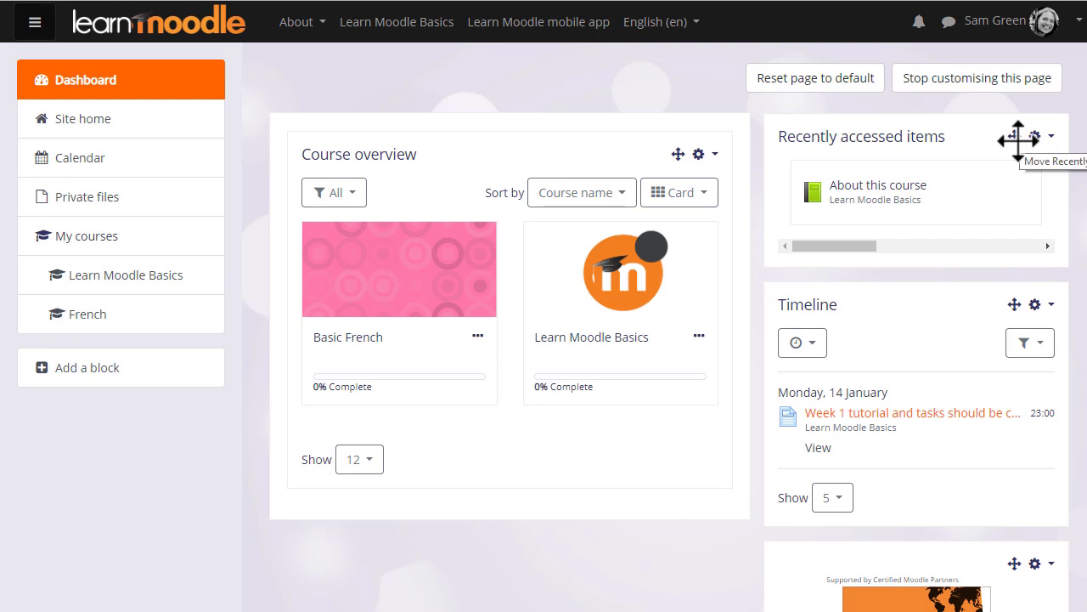
drag(1014, 137, 542, 140)
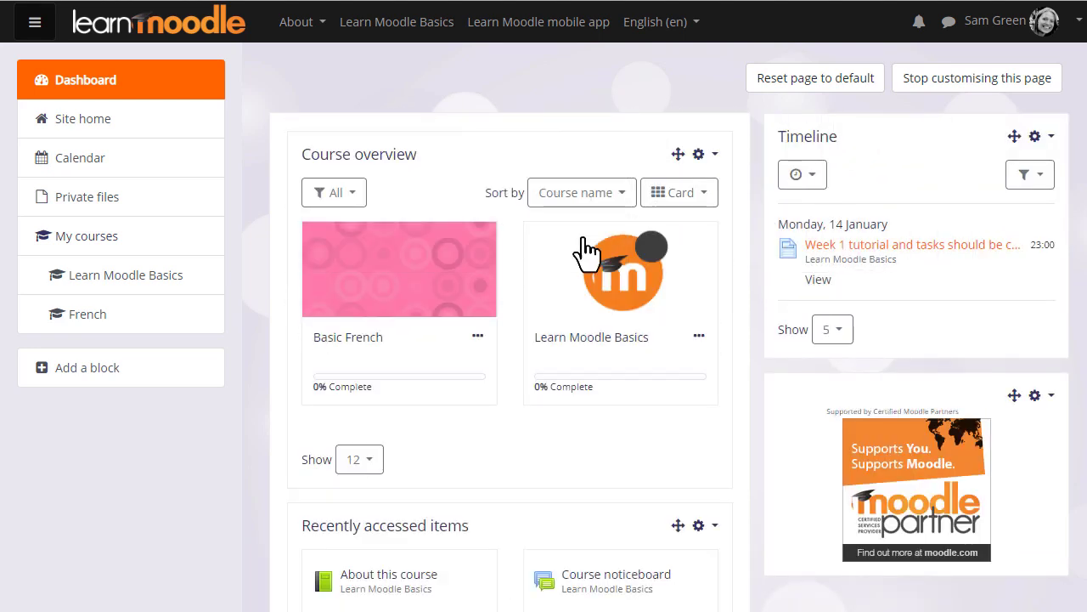
drag(678, 528, 677, 149)
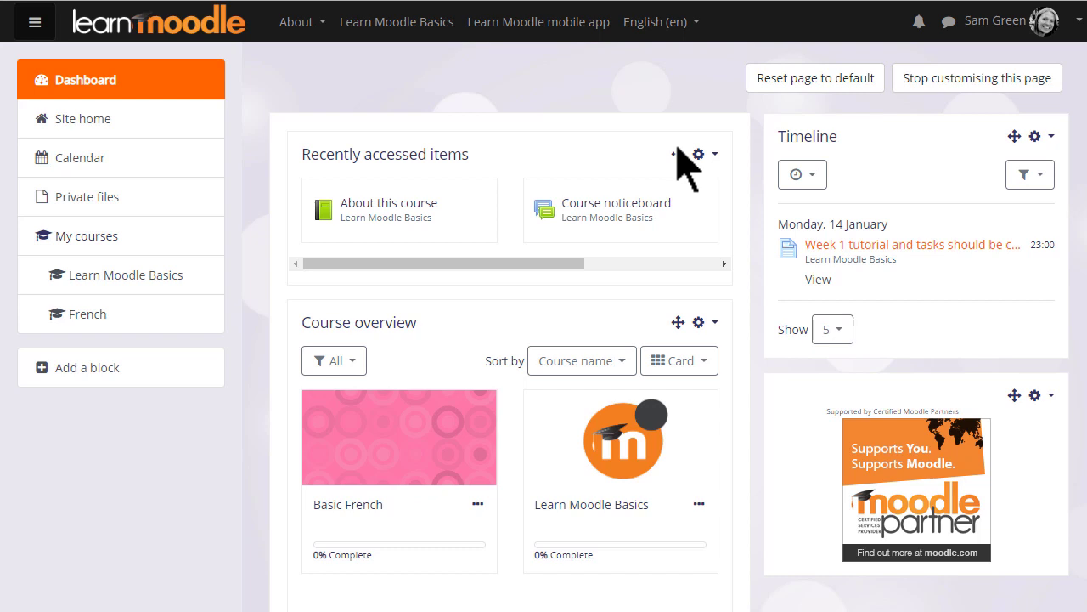
click(202, 392)
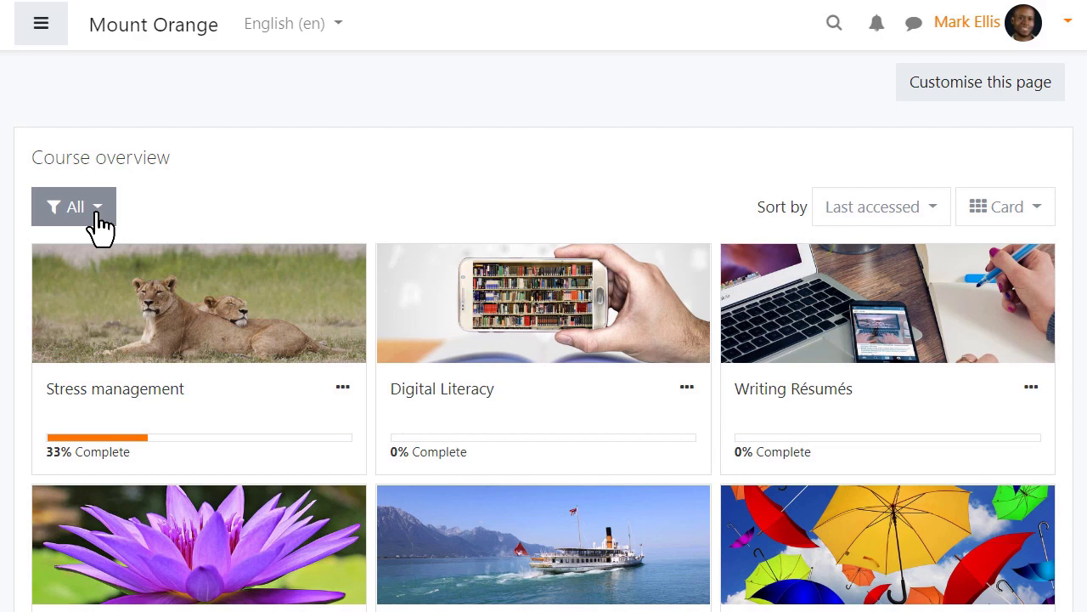
Step: Filter to In progress courses and star Stress management and Oceans for All
click(97, 215)
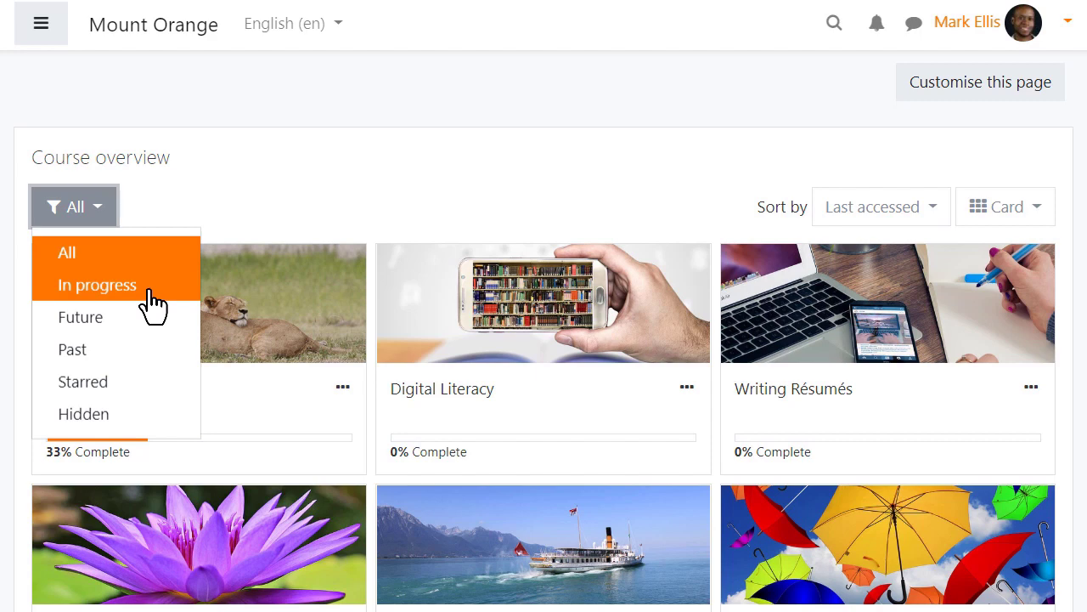
click(154, 289)
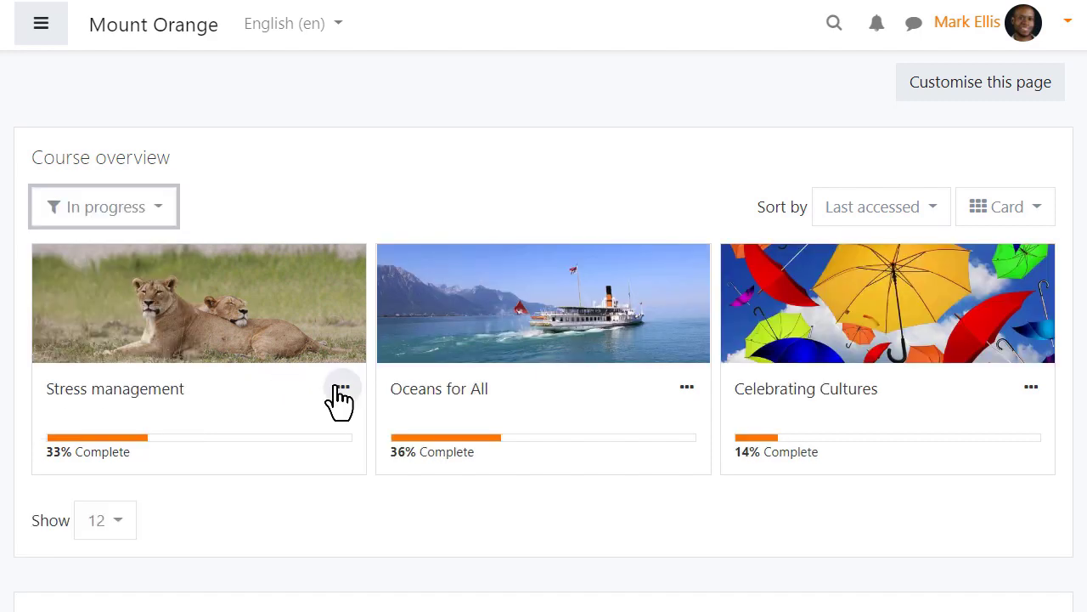
click(341, 389)
click(345, 433)
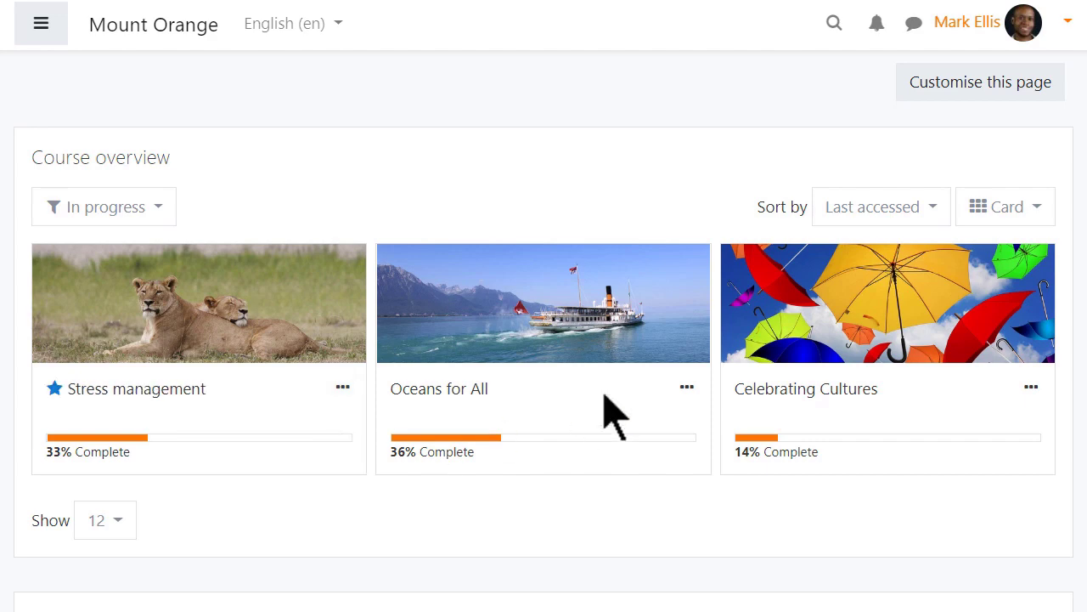
click(685, 389)
click(666, 436)
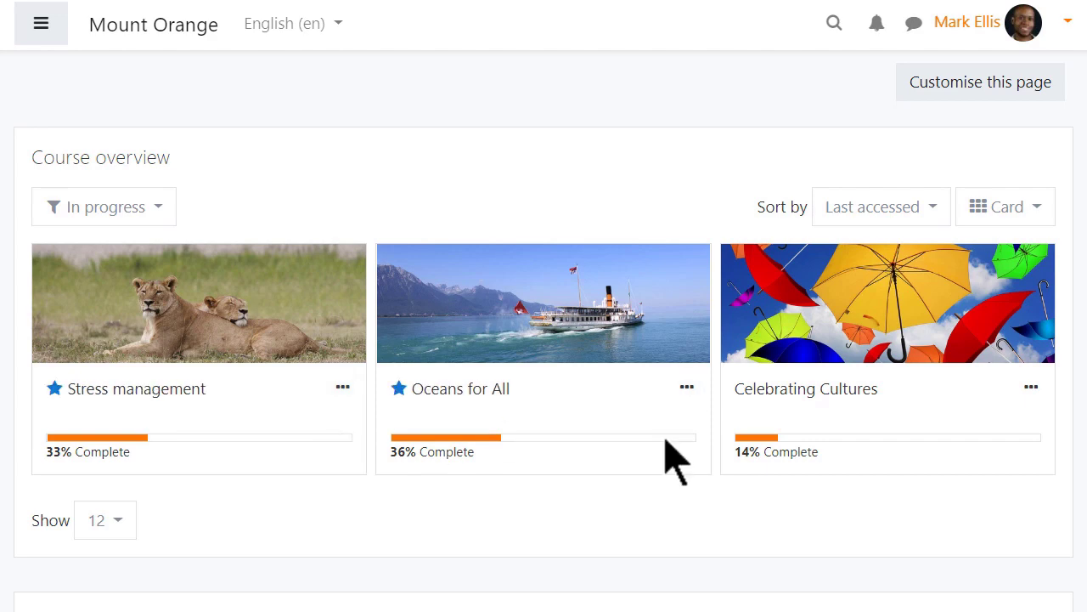
Step: List only the starred courses, then hide Digital Literacy from view
click(160, 214)
click(131, 387)
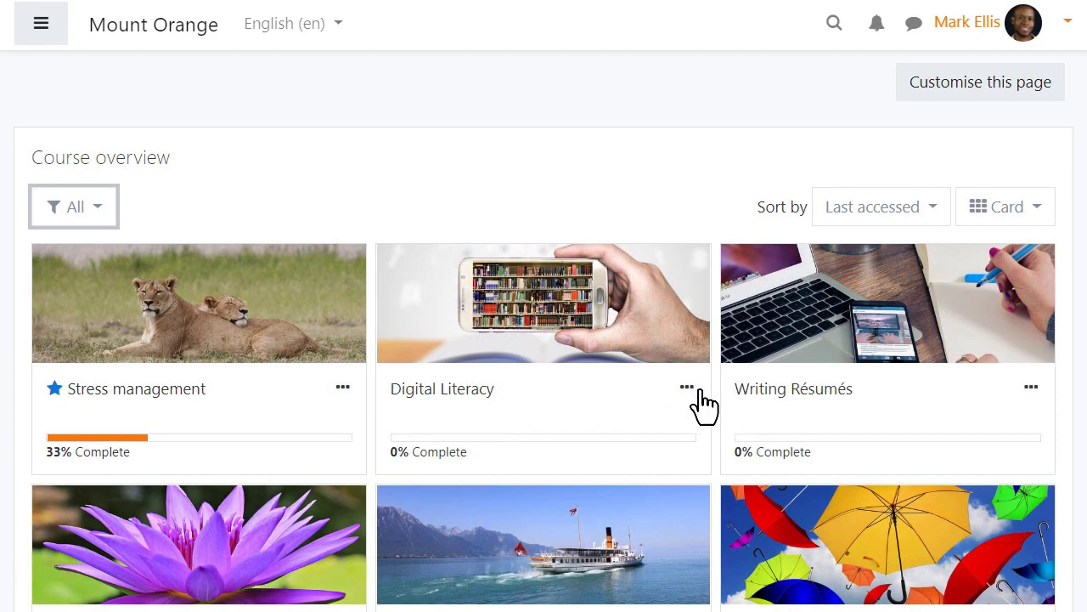
click(690, 389)
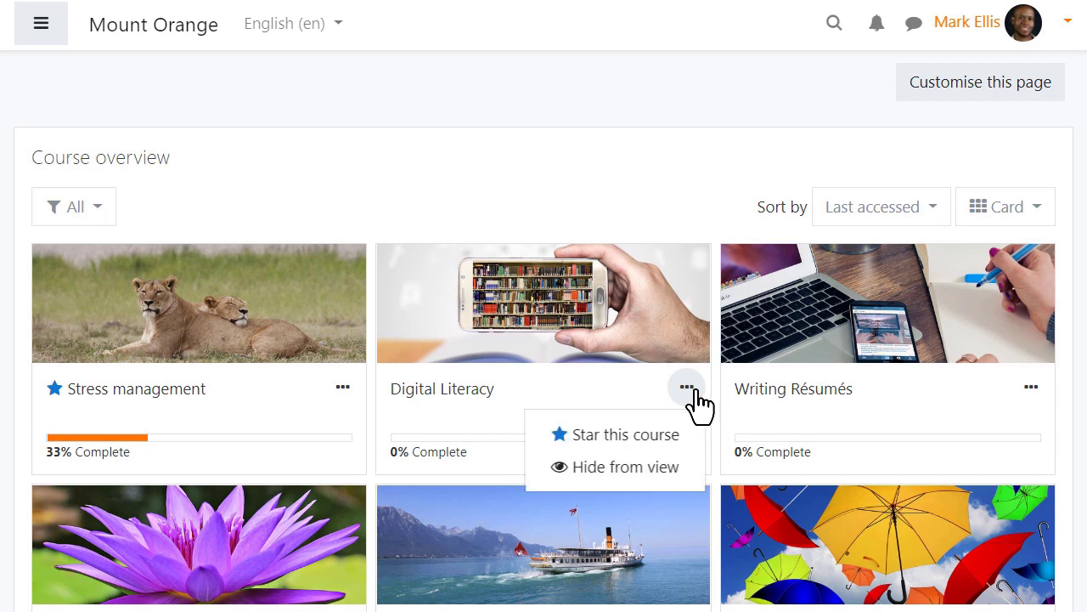
click(673, 467)
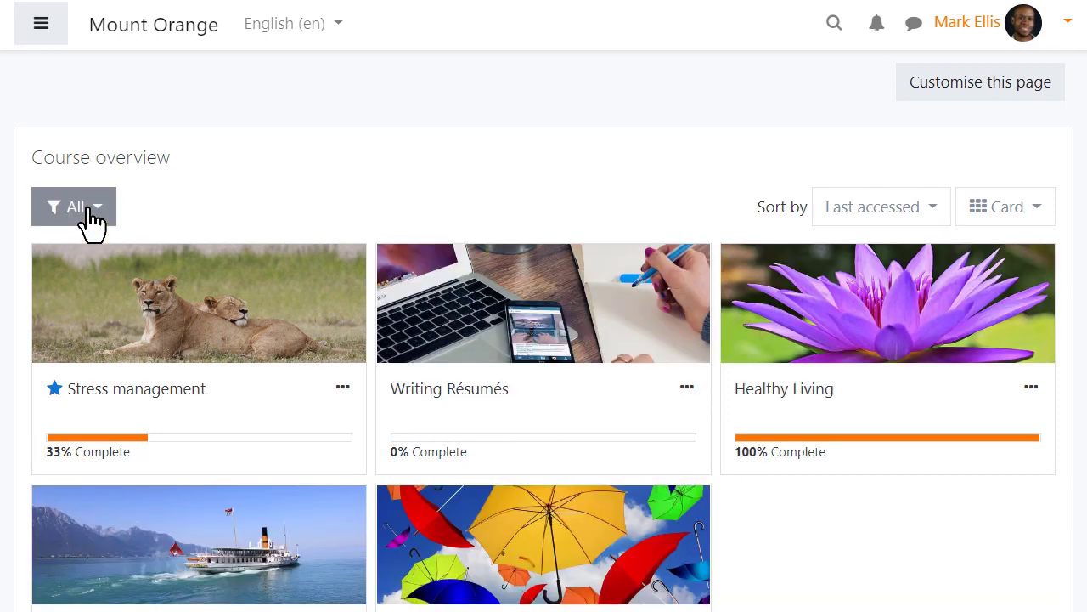
Step: Filter the course overview to show only hidden courses
click(83, 208)
click(125, 413)
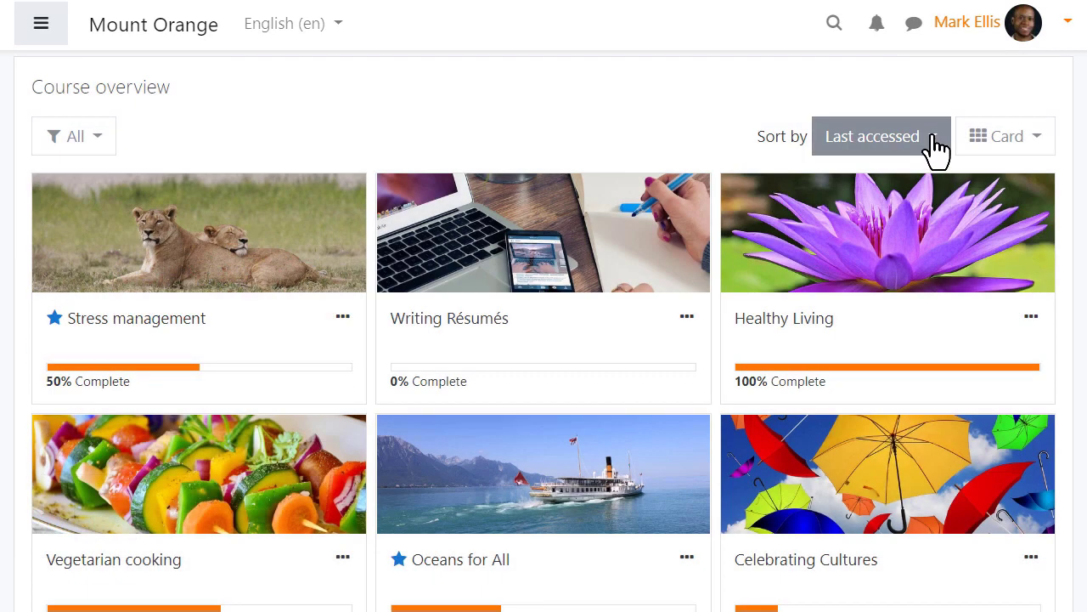
click(935, 143)
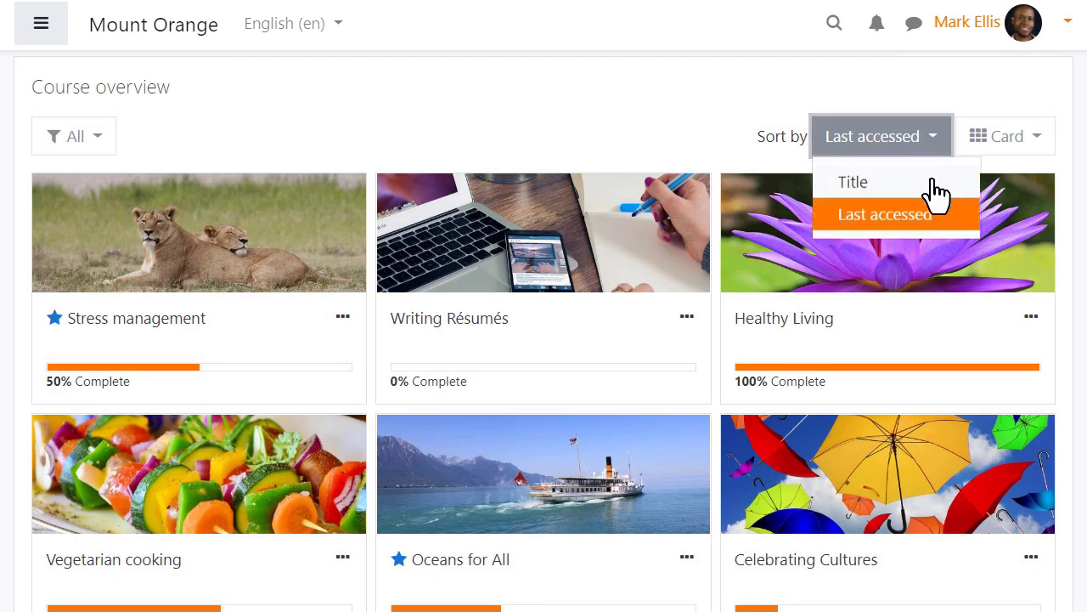
Step: Leave the sort order unchanged and switch the course display to List, then Summary
key(Escape)
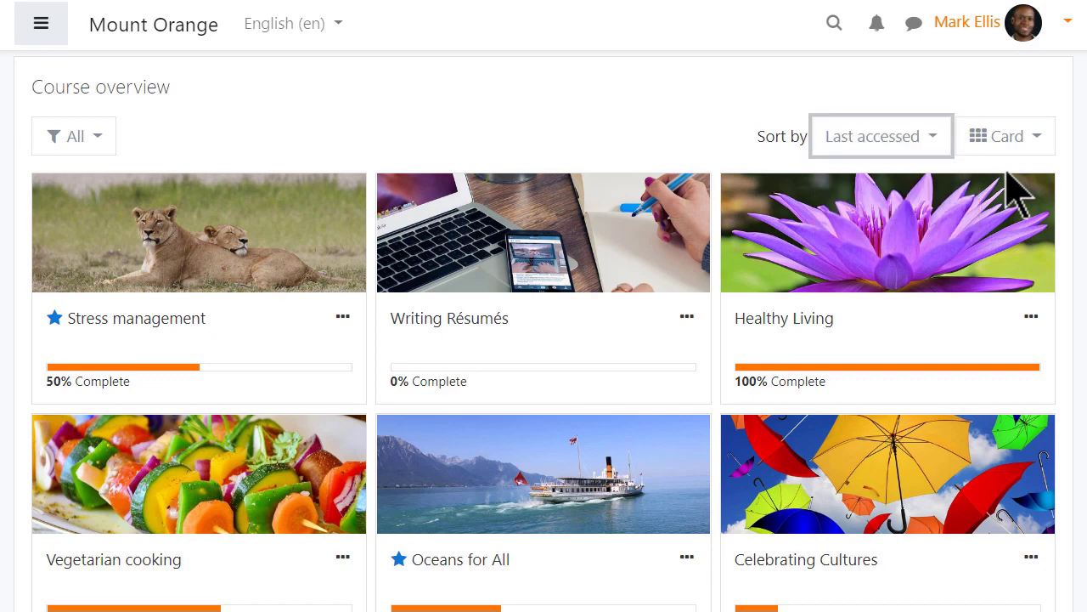
click(1043, 148)
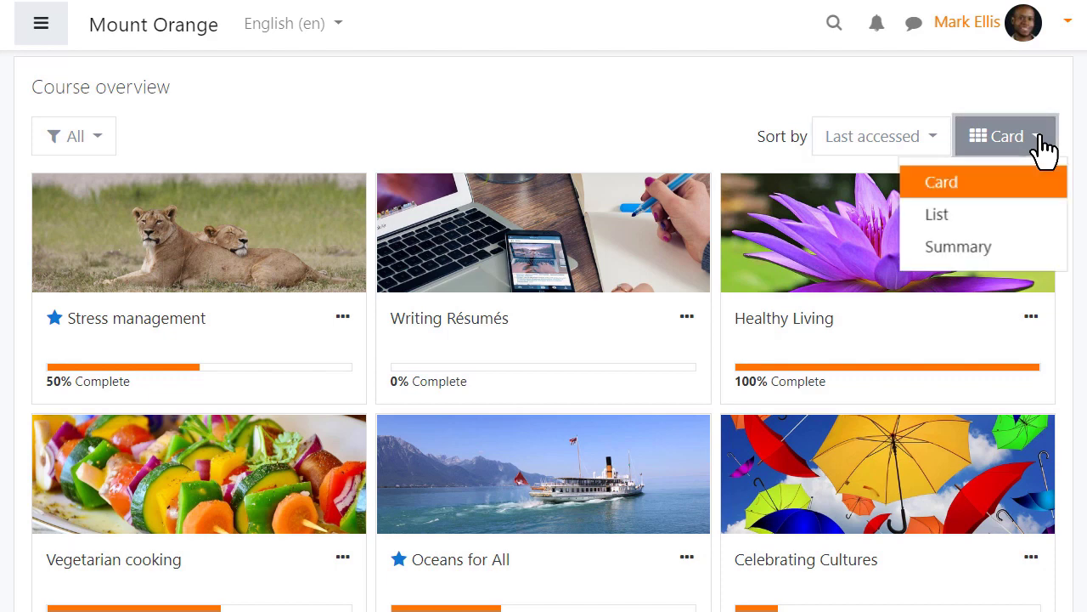
click(1044, 214)
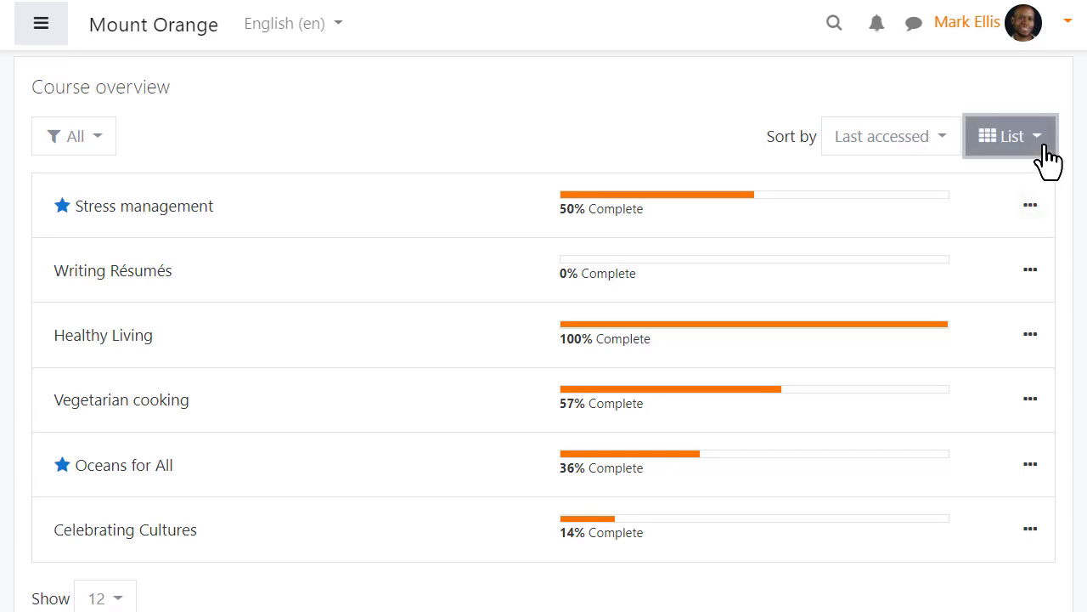
click(1045, 150)
click(1038, 248)
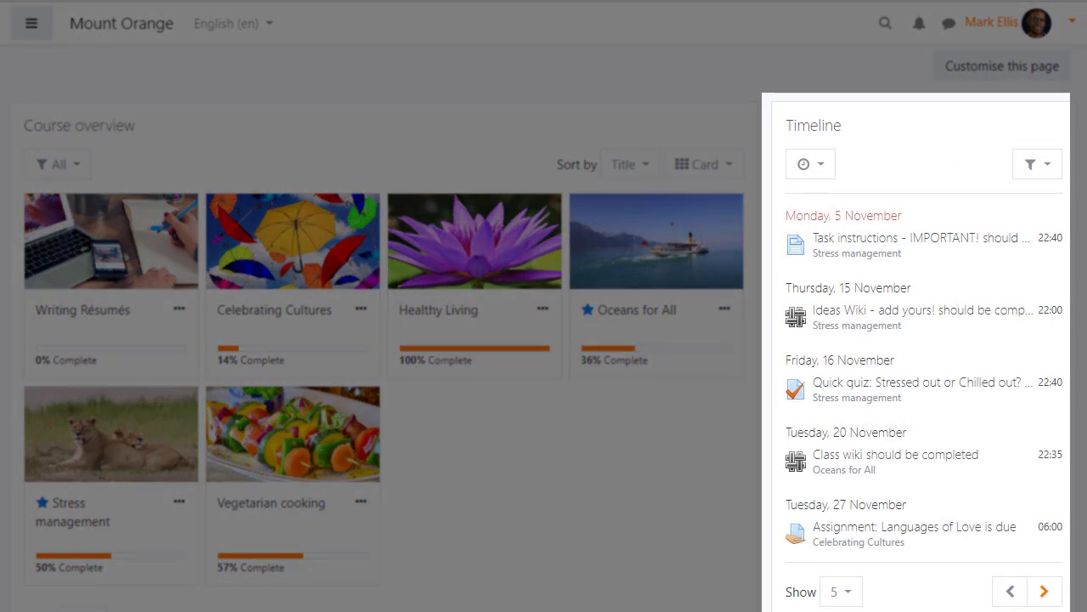
Step: Set the Timeline range to Next 30 days and sort it by courses
click(819, 165)
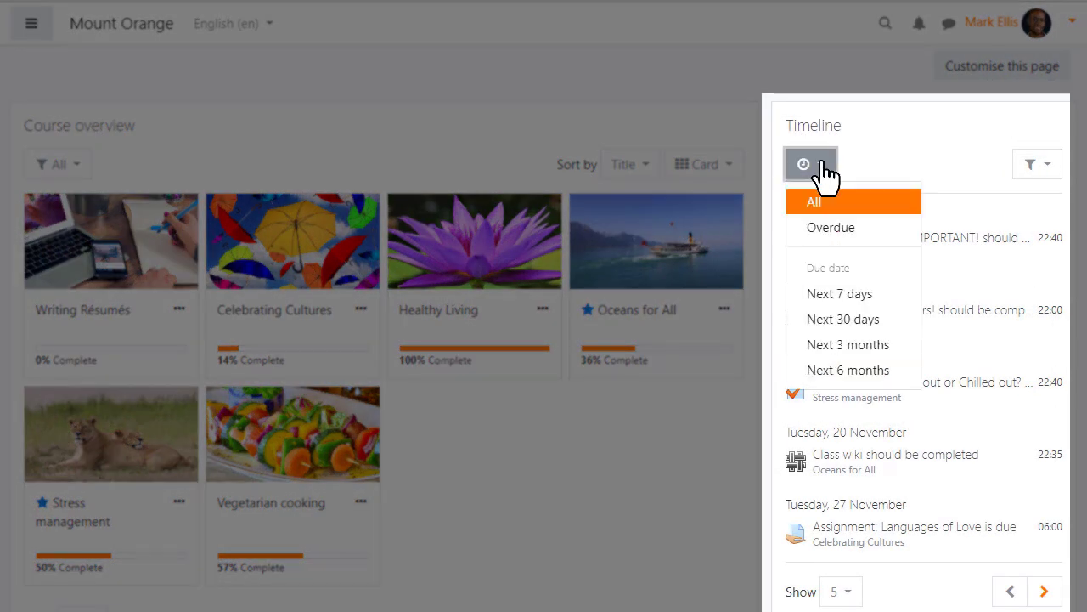
click(875, 320)
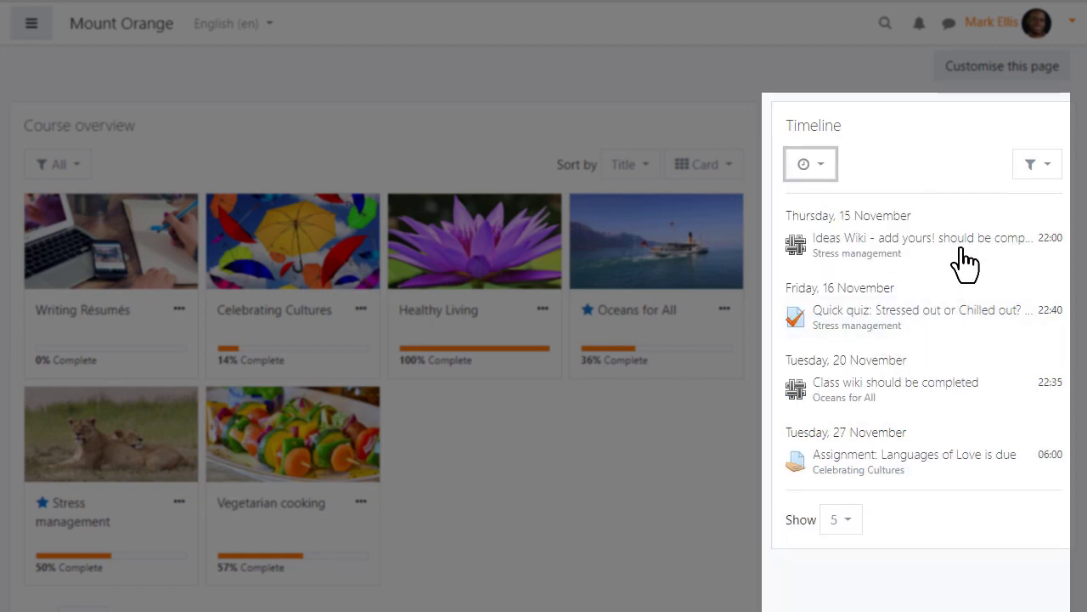
click(1051, 168)
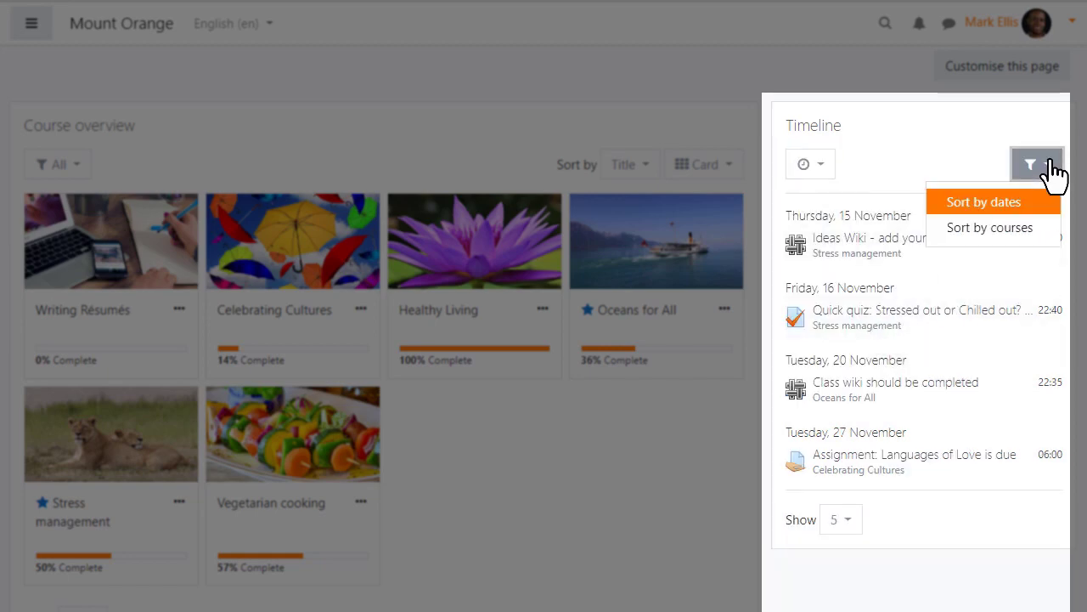
click(1038, 230)
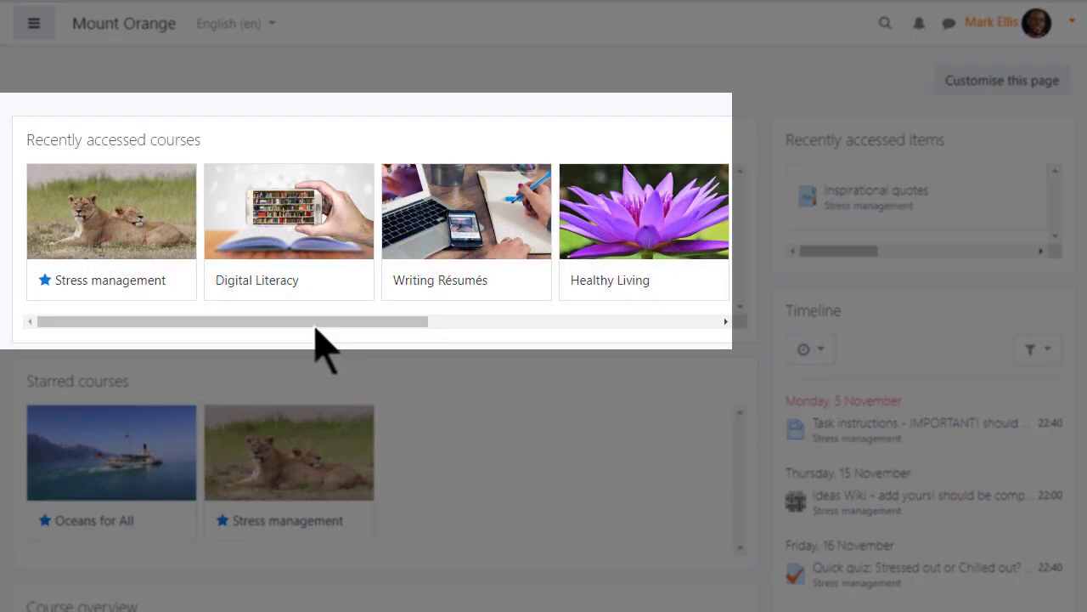
mouse_move(315, 323)
mouse_down()
mouse_move(418, 332)
mouse_move(310, 327)
mouse_up()
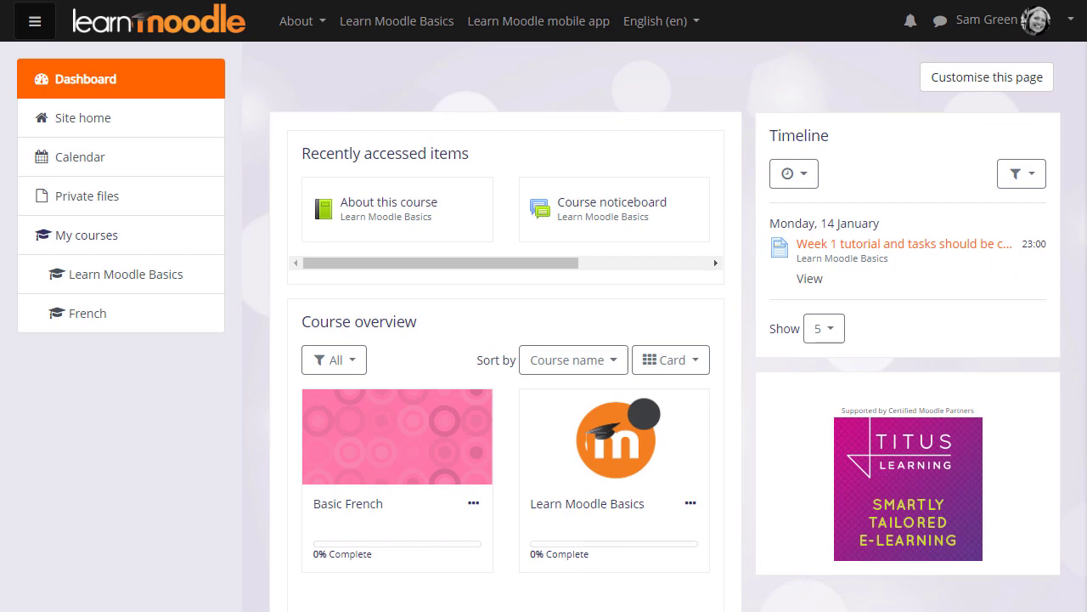
Step: Drag the browser's right edge about 120 pixels left to narrow the window
drag(1086, 351, 984, 351)
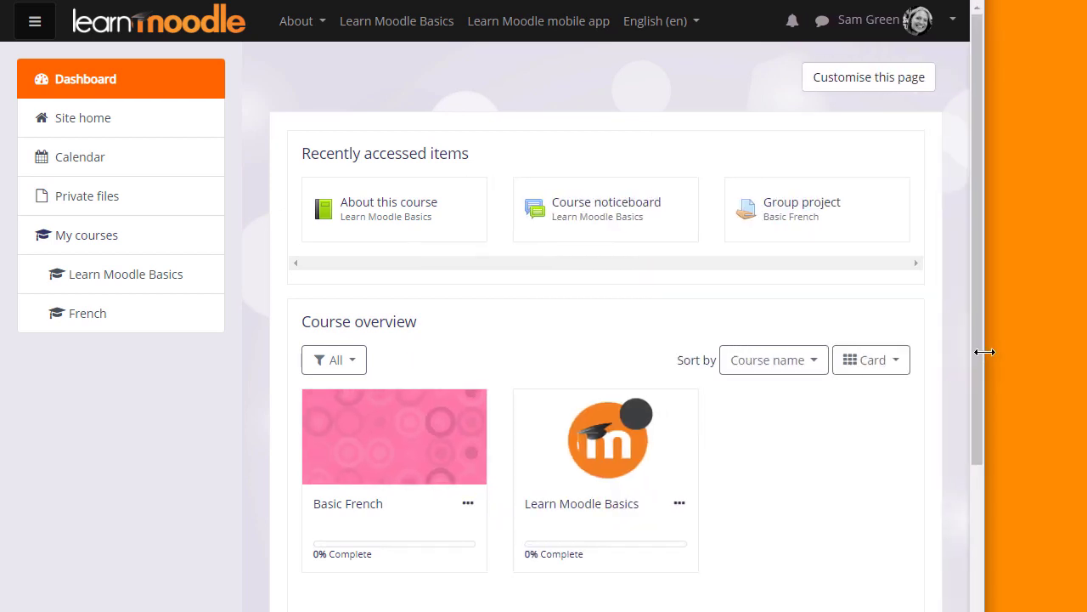